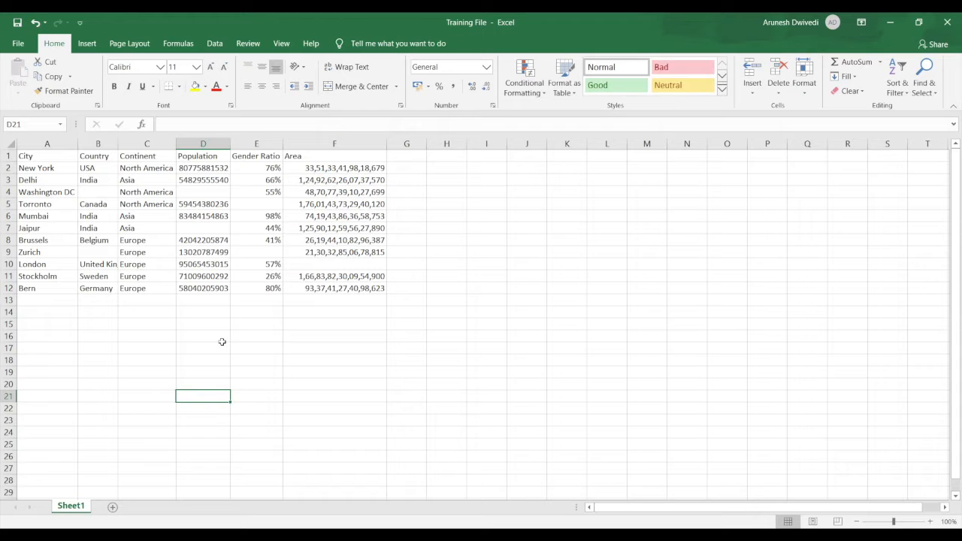
Select the entire Torronto row, starting from its Population cell D5
{"action": "key", "text": "Up"}
{"action": "key", "text": "Up"}
{"action": "key", "text": "Up"}
{"action": "key", "text": "Up"}
{"action": "key", "text": "Up"}
{"action": "key", "text": "Up"}
{"action": "key", "text": "Up"}
{"action": "key", "text": "Up"}
{"action": "key", "text": "Up"}
{"action": "key", "text": "Up"}
{"action": "key", "text": "Up"}
{"action": "key", "text": "Up"}
{"action": "key", "text": "Up"}
{"action": "key", "text": "Up"}
{"action": "key", "text": "Up"}
{"action": "key", "text": "Up"}
{"action": "key", "text": "Up"}
{"action": "key", "text": "Up"}
{"action": "key", "text": "Up"}
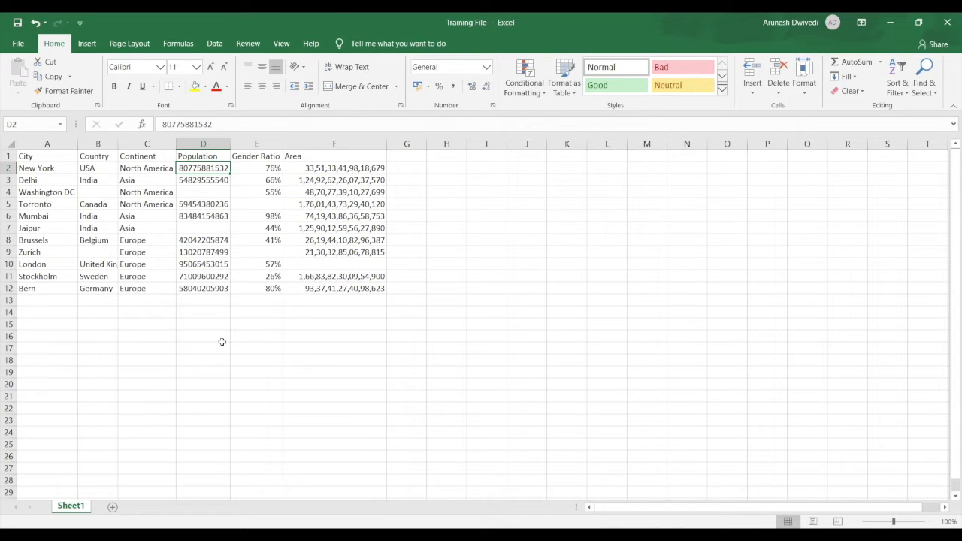
{"action": "key", "text": "Down"}
{"action": "key", "text": "Down"}
{"action": "key", "text": "Down"}
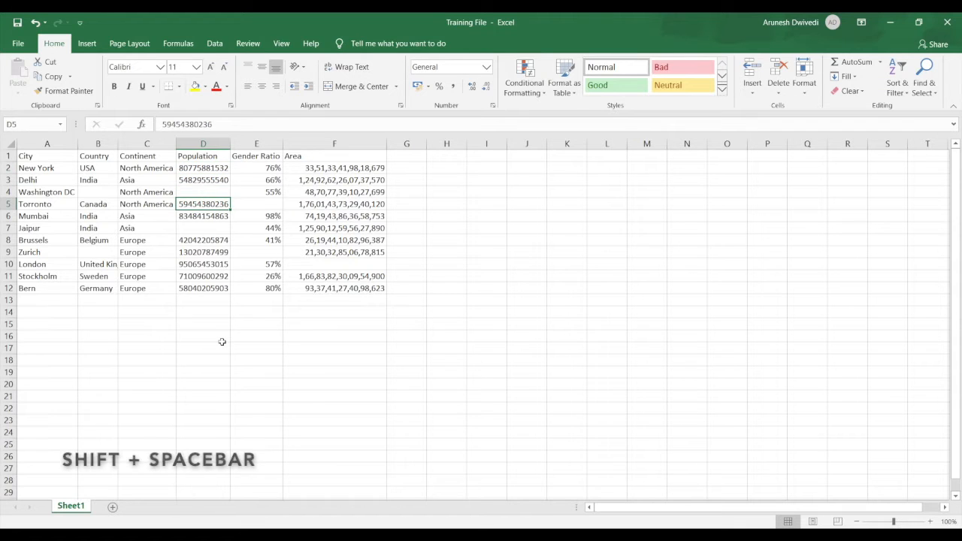
{"action": "key", "text": "shift+space"}
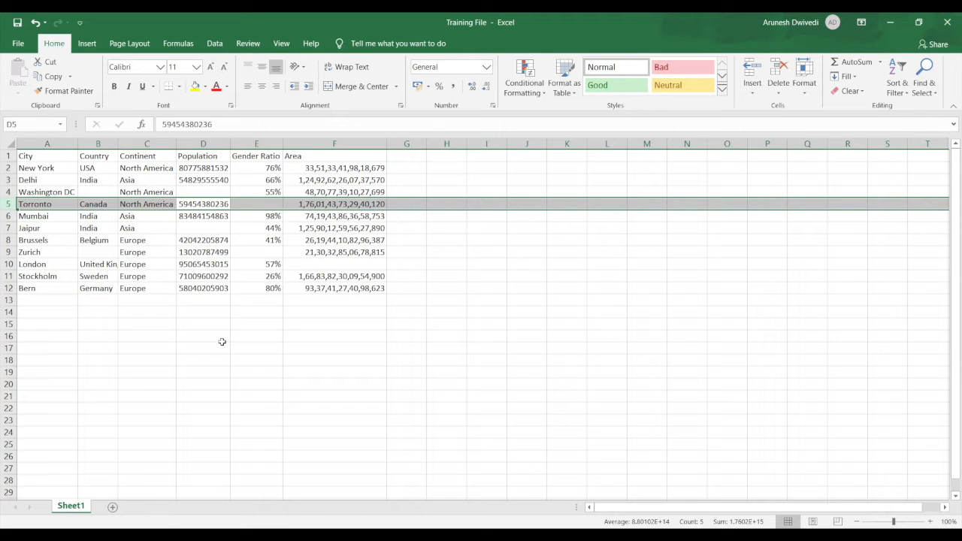
Replace the row selection with the entire Population column, starting from cell D5
{"action": "key", "text": "Right"}
{"action": "key", "text": "Left"}
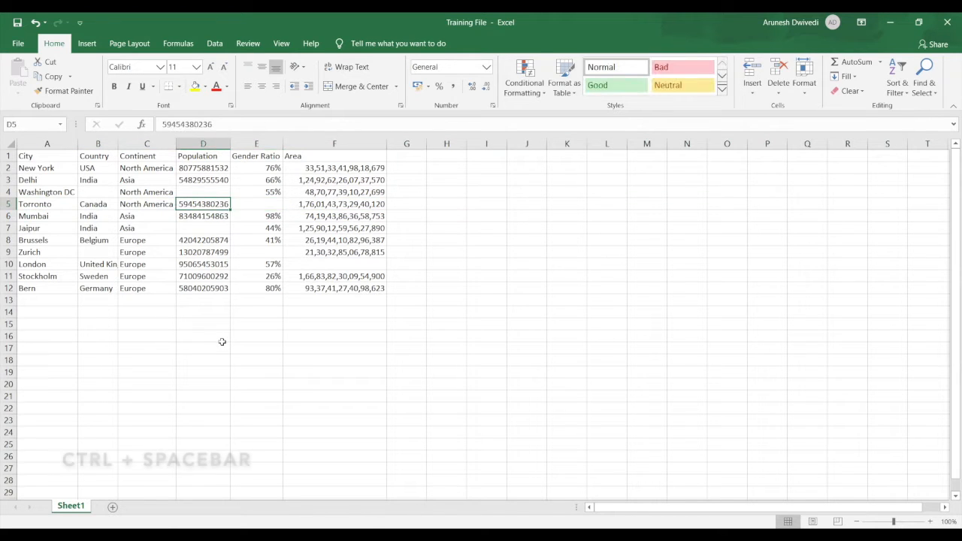
{"action": "key", "text": "ctrl+space"}
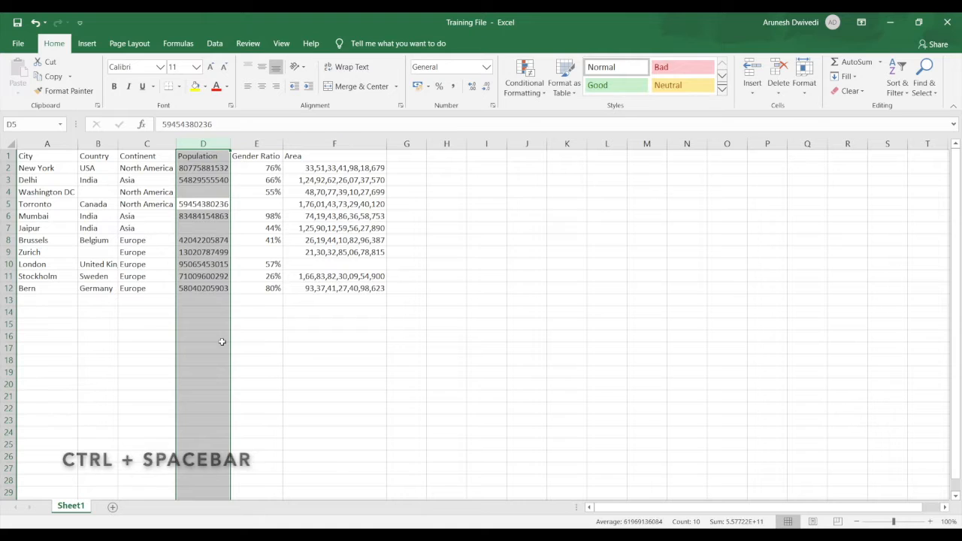
Copy the entire Stockholm row, row 11
{"action": "key", "text": "Left"}
{"action": "key", "text": "Left"}
{"action": "key", "text": "Left"}
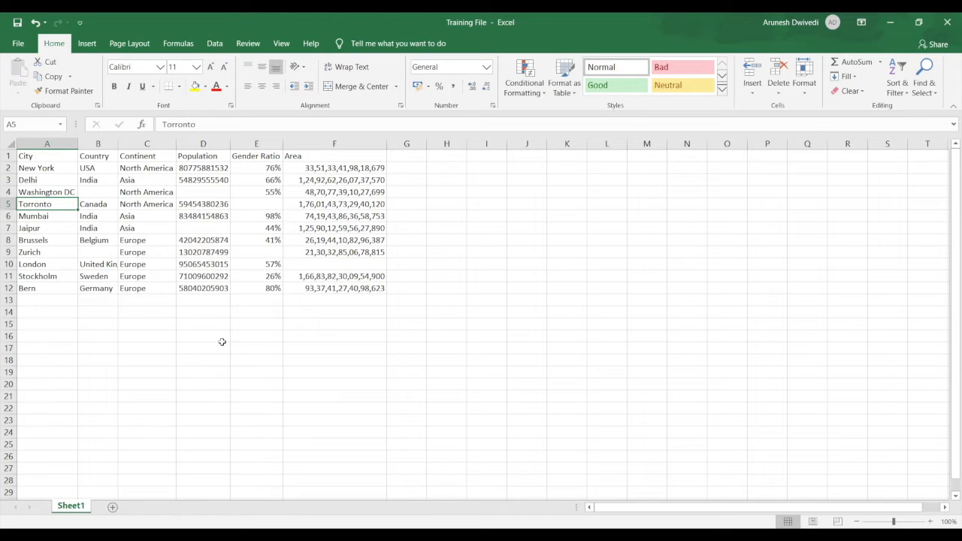
{"action": "key", "text": "Down"}
{"action": "key", "text": "Down"}
{"action": "key", "text": "Down"}
{"action": "key", "text": "Down"}
{"action": "key", "text": "Down"}
{"action": "key", "text": "Down"}
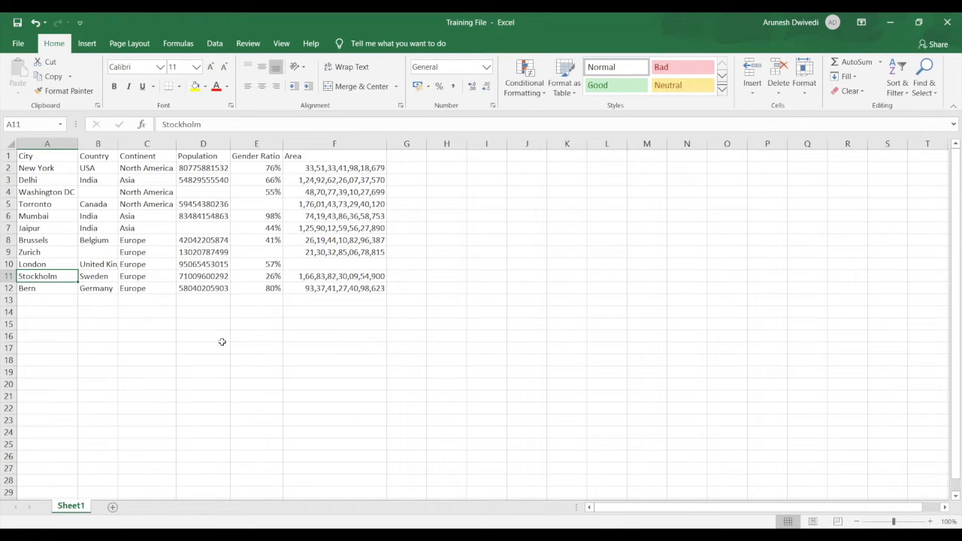
{"action": "key", "text": "shift+space"}
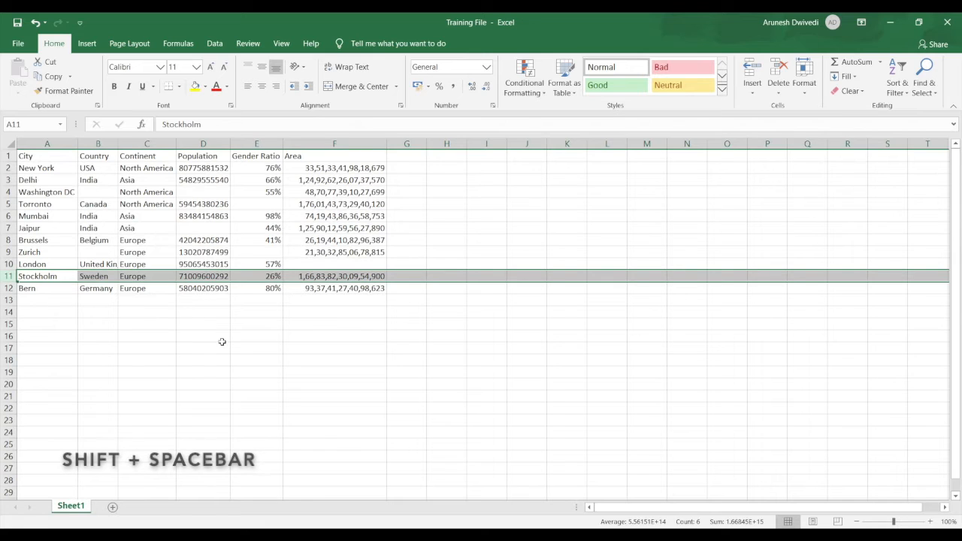
{"action": "key", "text": "ctrl+c"}
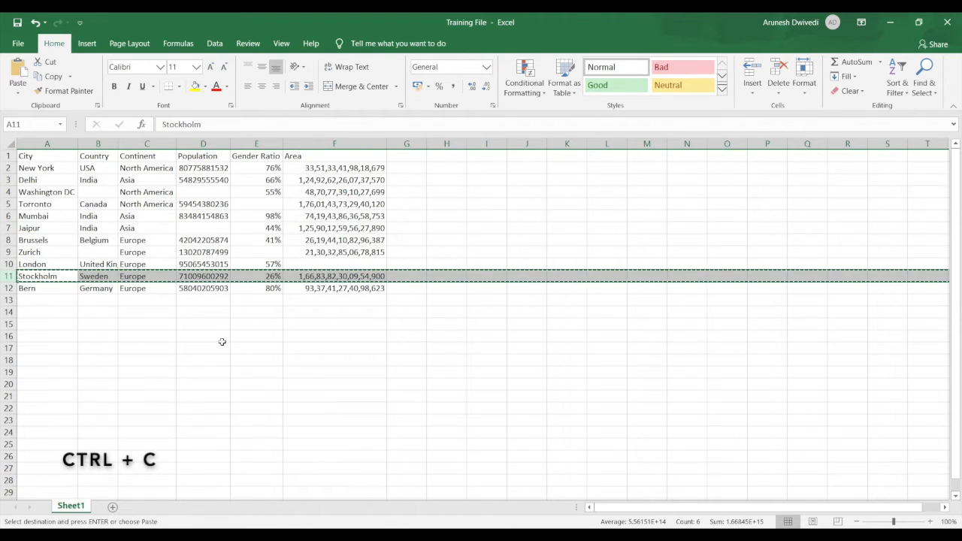
Insert the copied Stockholm row above the Mumbai row at row 6, shifting the existing rows down
{"action": "key", "text": "Up"}
{"action": "key", "text": "Up"}
{"action": "key", "text": "Up"}
{"action": "key", "text": "Up"}
{"action": "key", "text": "Up"}
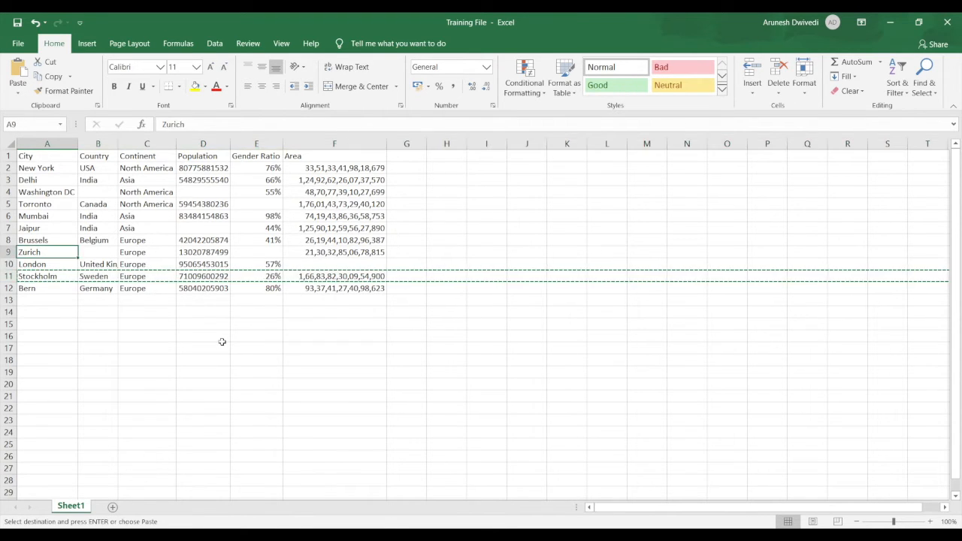
{"action": "key", "text": "Up"}
{"action": "key", "text": "Down"}
{"action": "key", "text": "Up"}
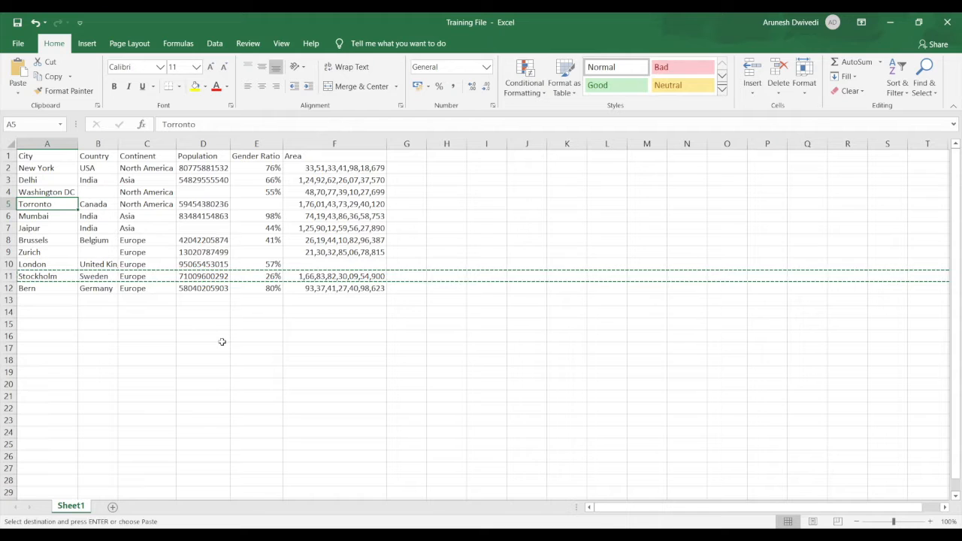
{"action": "key", "text": "Down"}
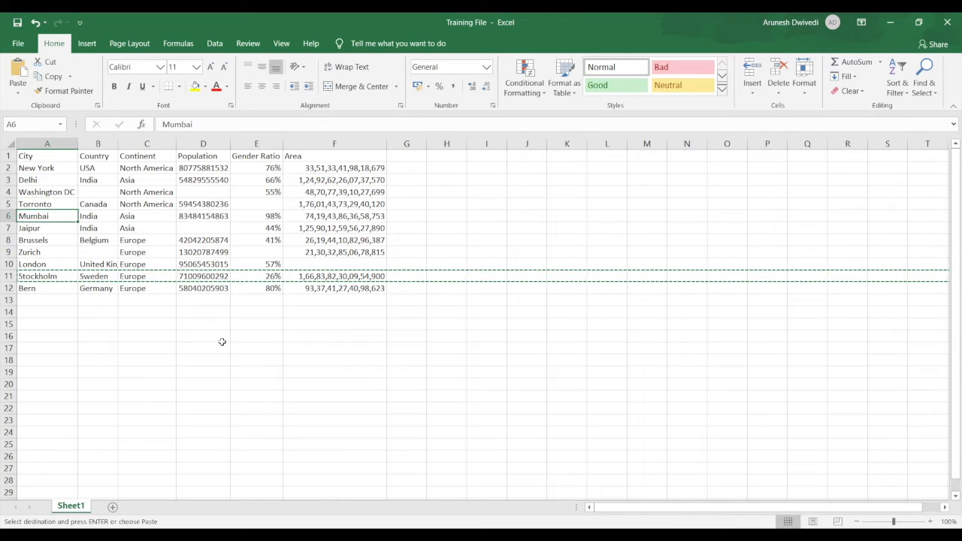
{"action": "key", "text": "shift+space"}
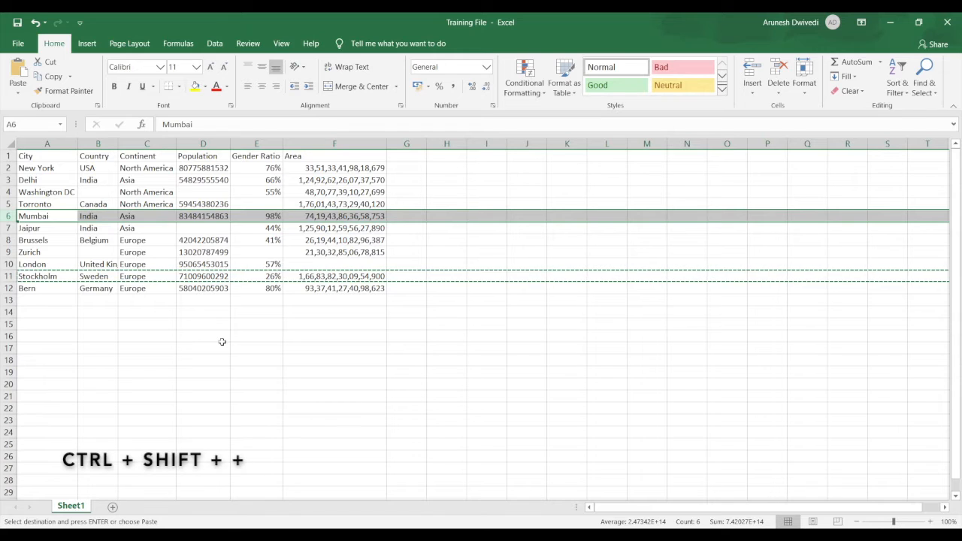
{"action": "key", "text": "ctrl+shift+plus"}
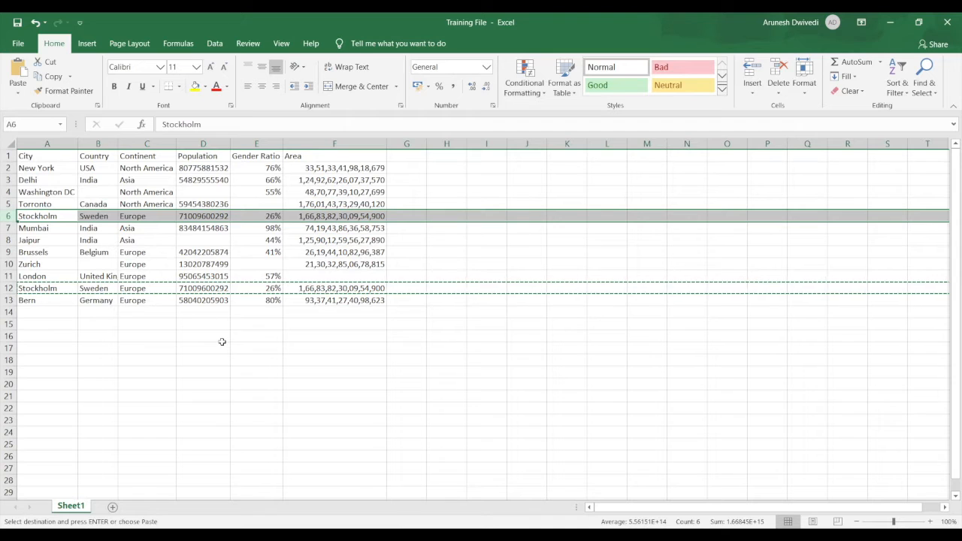
Copy the entire Gender Ratio column, column E
{"action": "key", "text": "Right"}
{"action": "key", "text": "Right"}
{"action": "key", "text": "Right"}
{"action": "key", "text": "Right"}
{"action": "key", "text": "Right"}
{"action": "key", "text": "Left"}
{"action": "key", "text": "Left"}
{"action": "key", "text": "Left"}
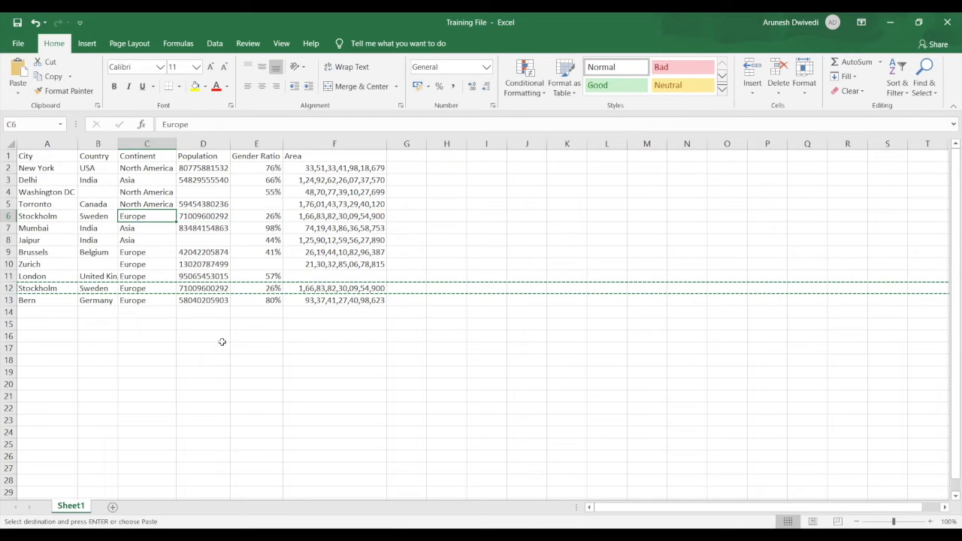
{"action": "key", "text": "Right"}
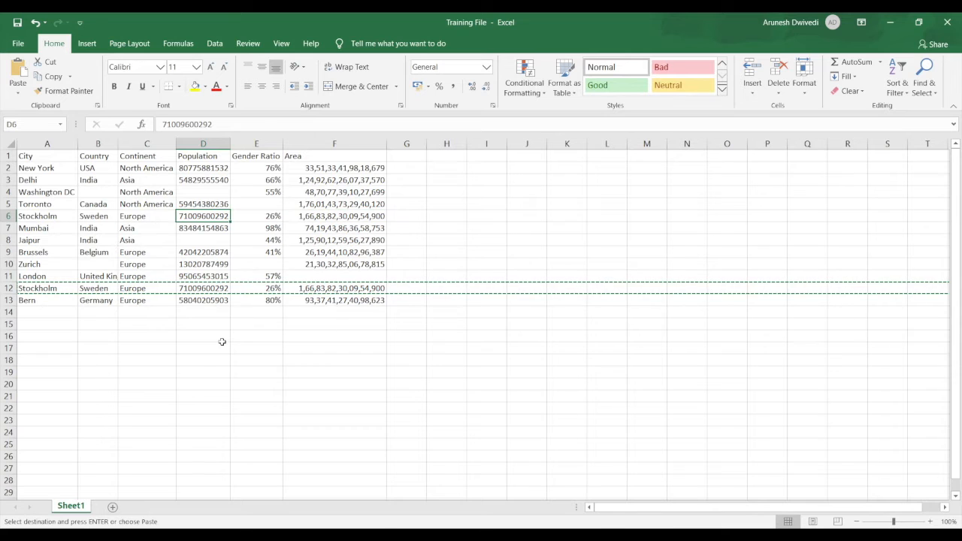
{"action": "key", "text": "Right"}
{"action": "key", "text": "Right"}
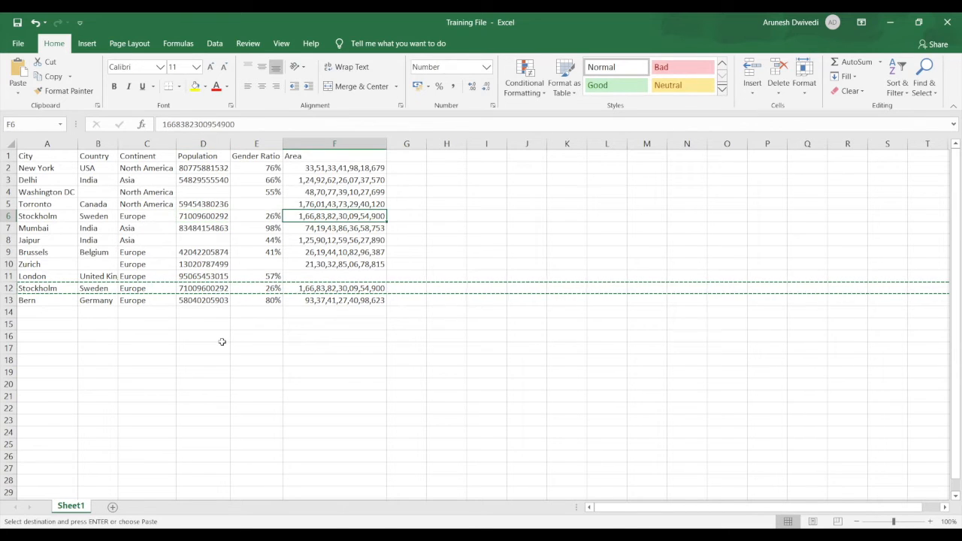
{"action": "key", "text": "Left"}
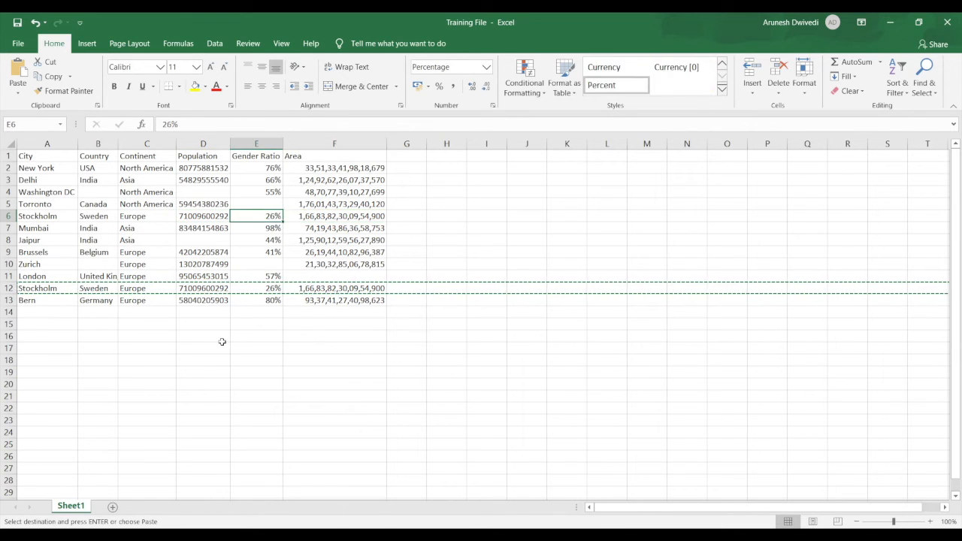
{"action": "key", "text": "ctrl+space"}
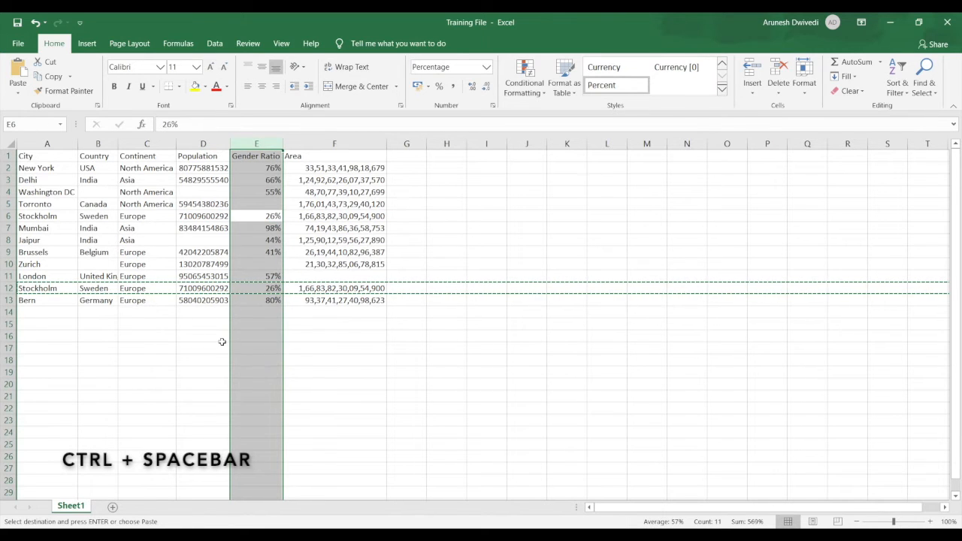
{"action": "key", "text": "ctrl+c"}
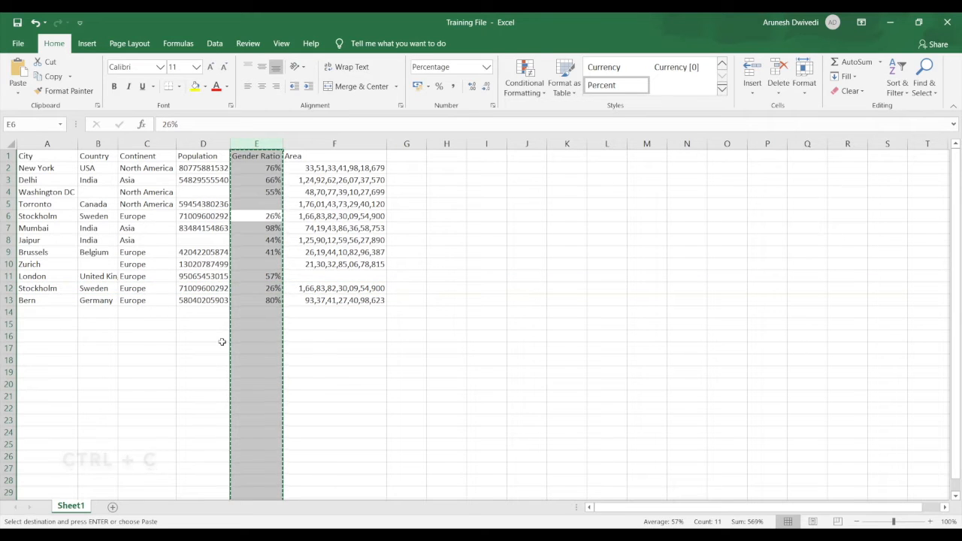
Insert the copied Gender Ratio column before the Continent column at column C, shifting the existing columns right
{"action": "key", "text": "Left"}
{"action": "key", "text": "Left"}
{"action": "key", "text": "Left"}
{"action": "key", "text": "Right"}
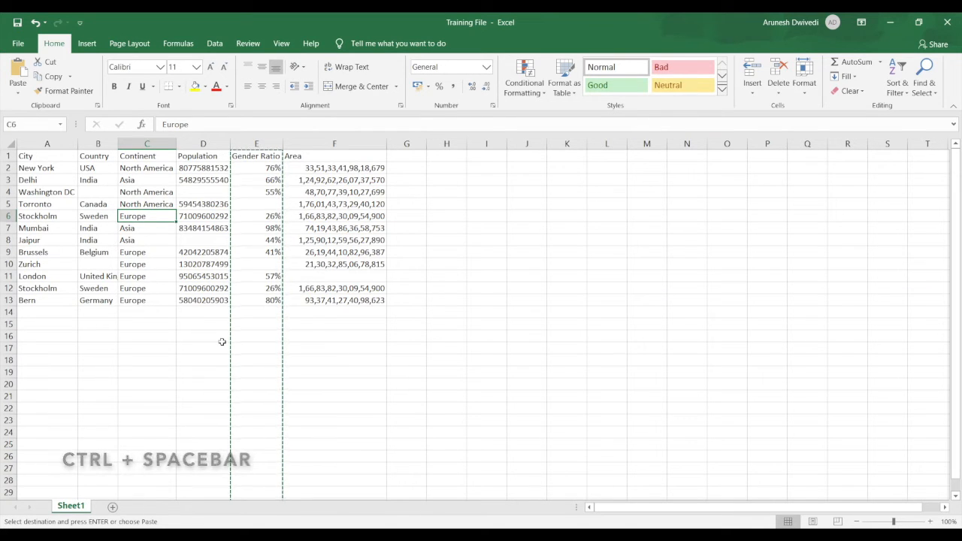
{"action": "key", "text": "ctrl+space"}
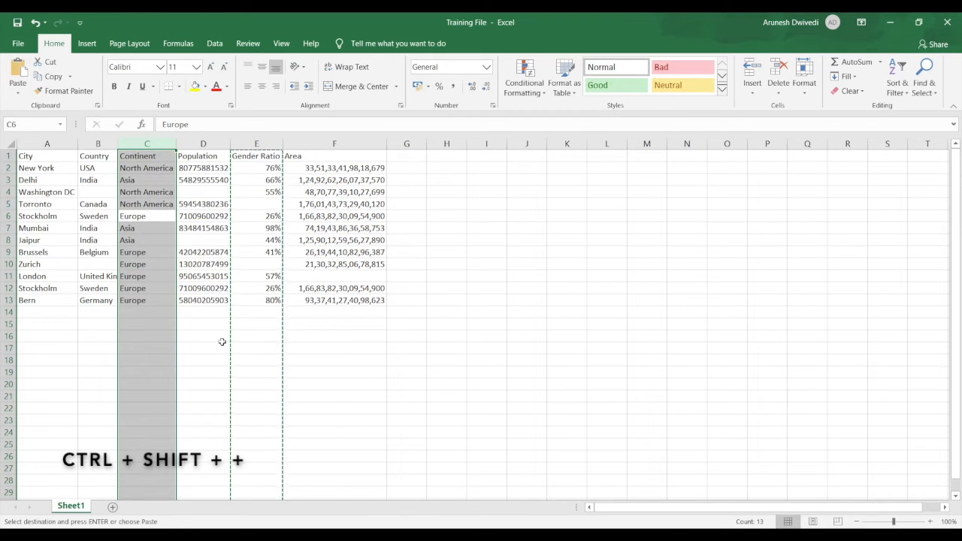
{"action": "key", "text": "ctrl+shift+plus"}
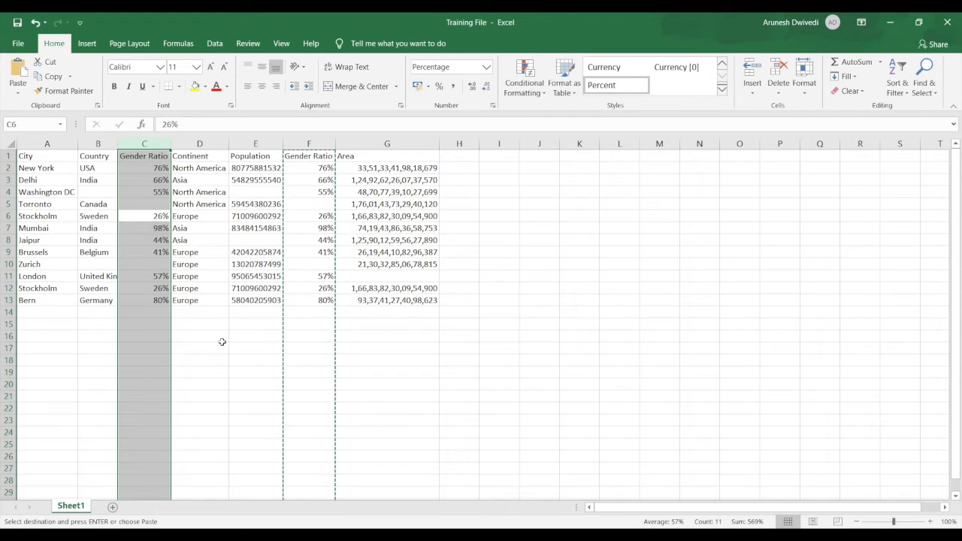
{"action": "key", "text": "Right"}
{"action": "key", "text": "Right"}
{"action": "key", "text": "Up"}
{"action": "key", "text": "Up"}
{"action": "key", "text": "Up"}
{"action": "key", "text": "Up"}
{"action": "key", "text": "Up"}
{"action": "key", "text": "Left"}
{"action": "key", "text": "Left"}
{"action": "key", "text": "Left"}
{"action": "key", "text": "Left"}
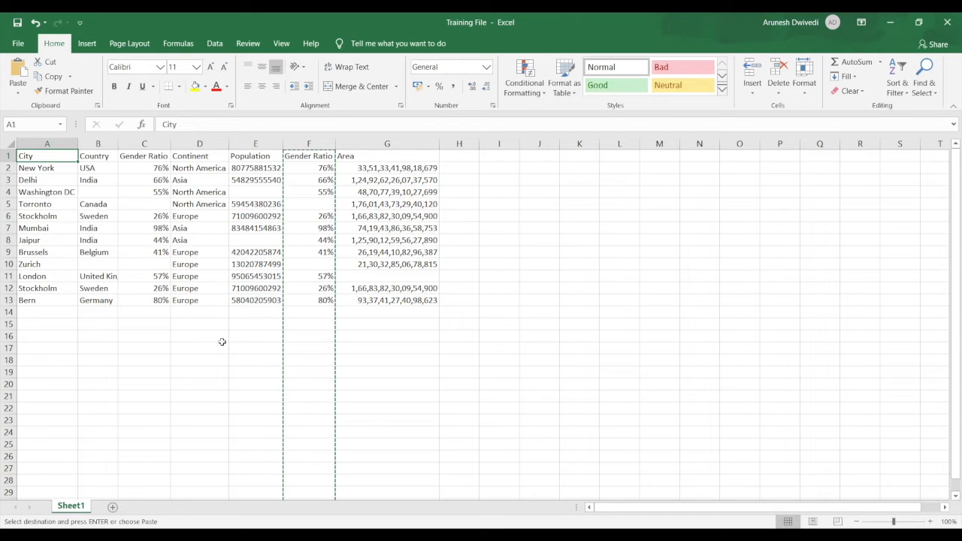
Cut the entire Area column at the end of the table, column G
{"action": "key", "text": "Right"}
{"action": "key", "text": "Right"}
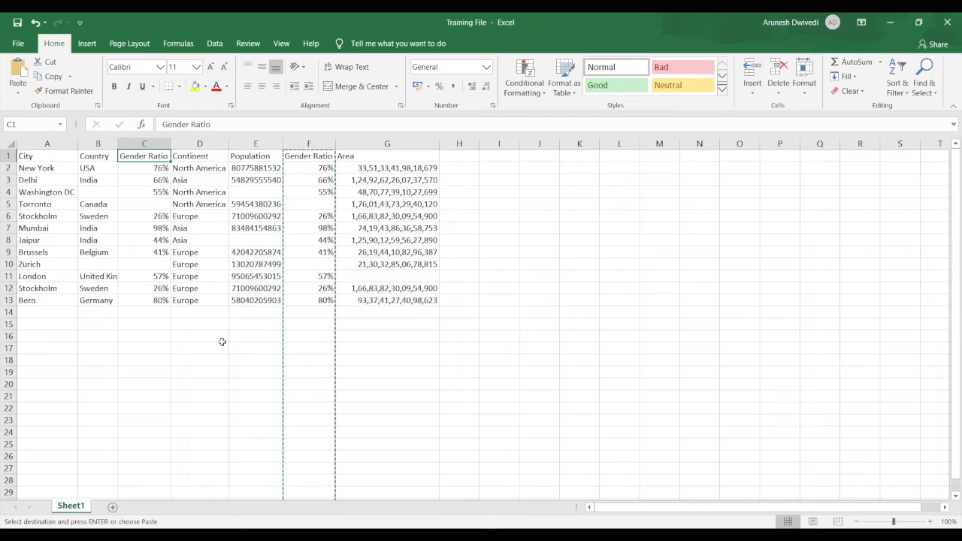
{"action": "key", "text": "ctrl+Right"}
{"action": "key", "text": "Down"}
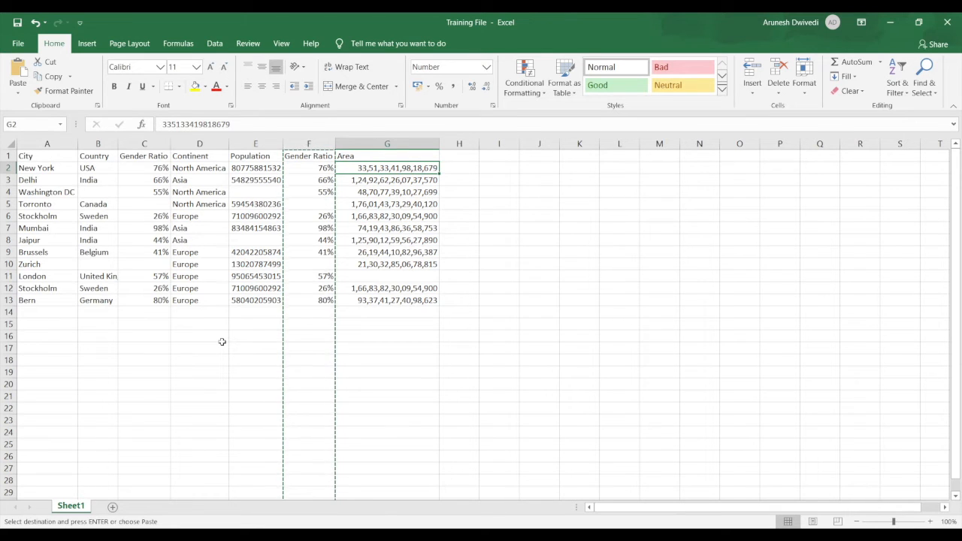
{"action": "key", "text": "ctrl+space"}
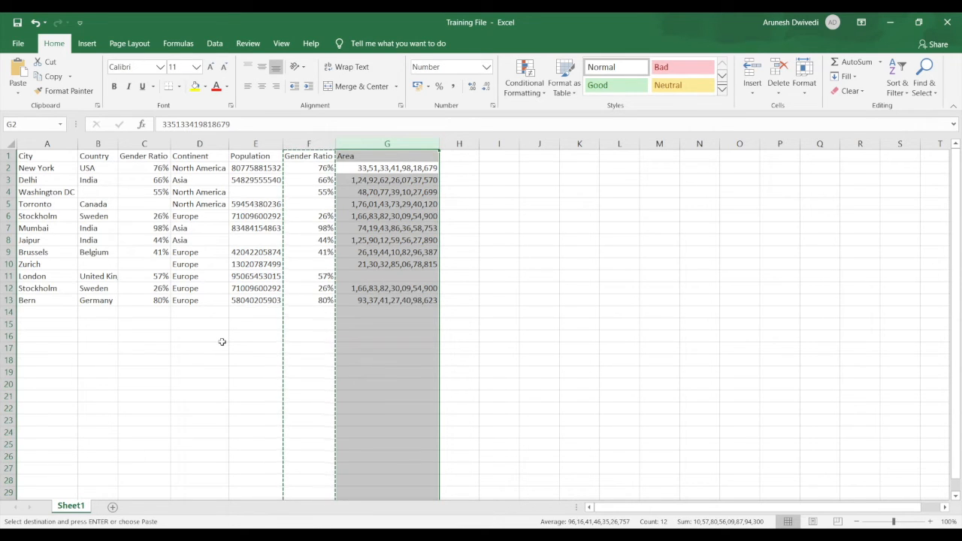
{"action": "key", "text": "ctrl+x"}
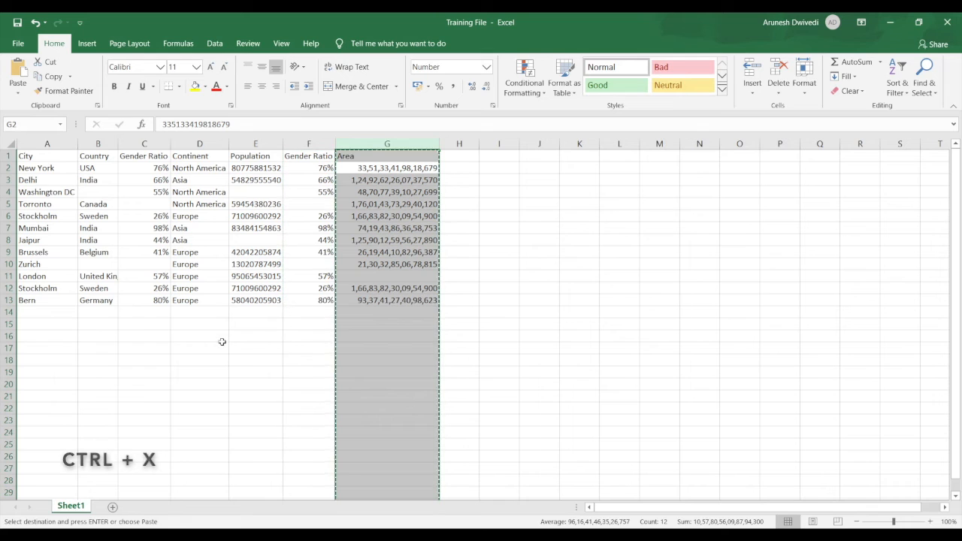
Insert the cut Area column before the Country column, between City and Country
{"action": "key", "text": "Left"}
{"action": "key", "text": "Left"}
{"action": "key", "text": "Left"}
{"action": "key", "text": "Left"}
{"action": "key", "text": "Left"}
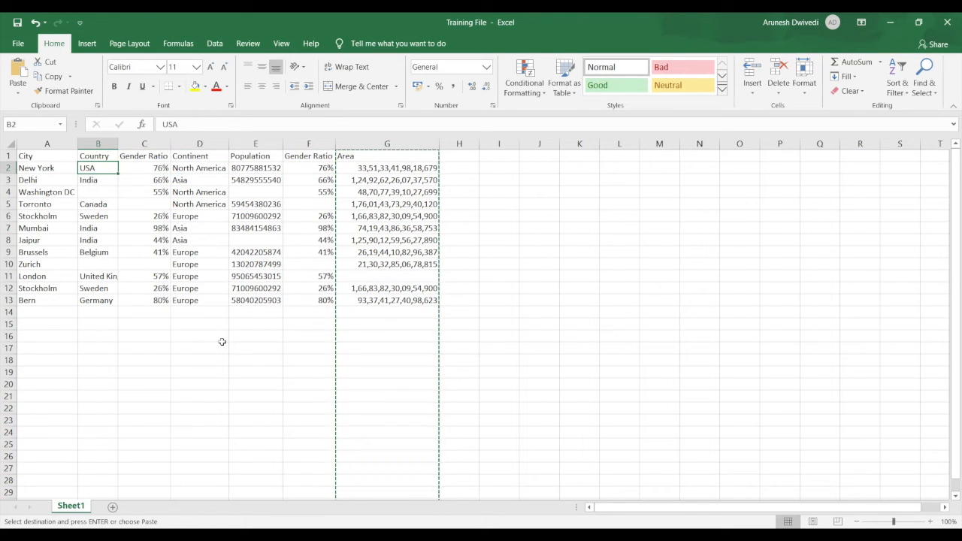
{"action": "key", "text": "Left"}
{"action": "key", "text": "Right"}
{"action": "key", "text": "Left"}
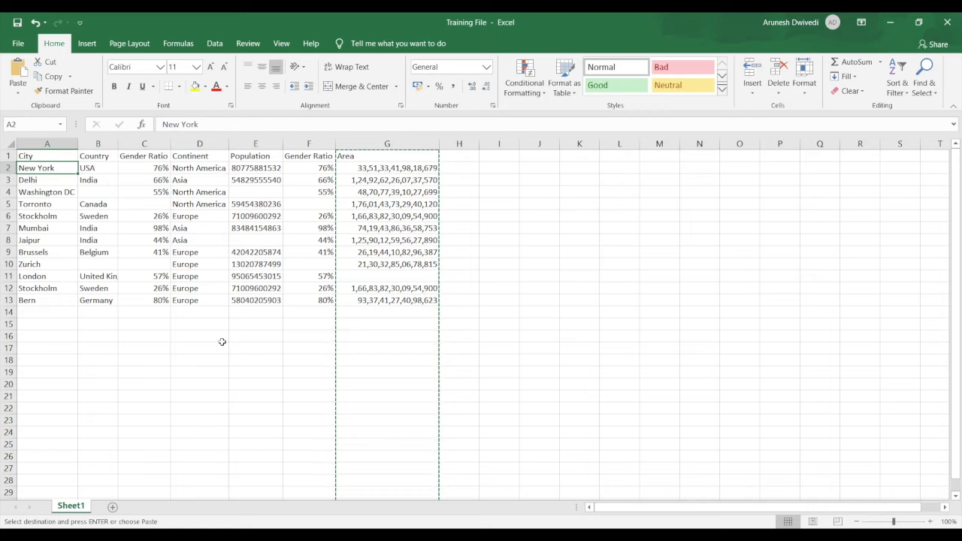
{"action": "key", "text": "Right"}
{"action": "key", "text": "Left"}
{"action": "key", "text": "Right"}
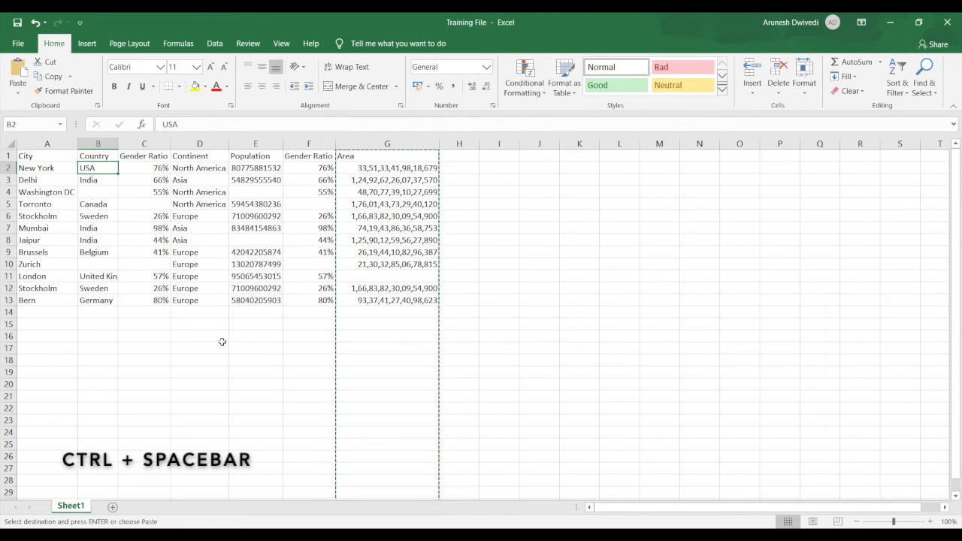
{"action": "key", "text": "ctrl+space"}
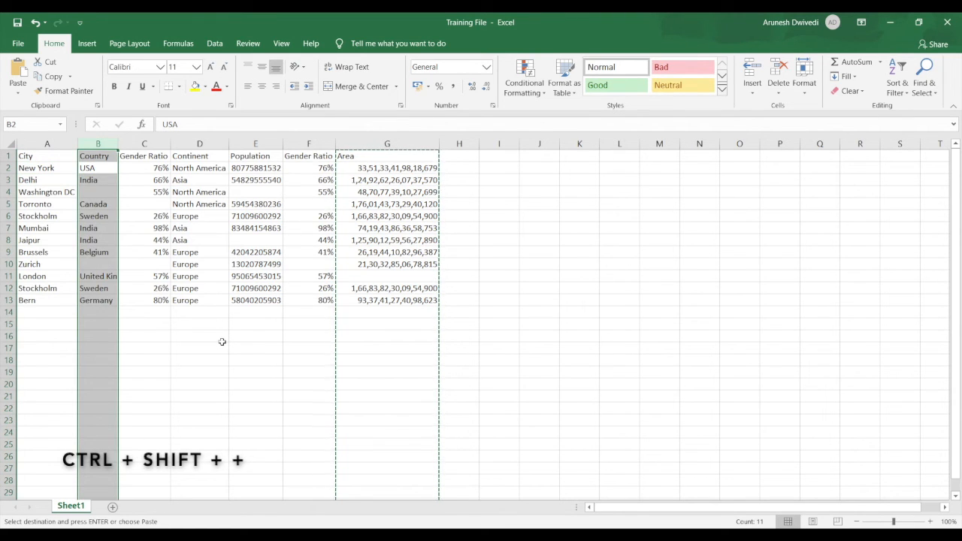
{"action": "key", "text": "ctrl+shift+plus"}
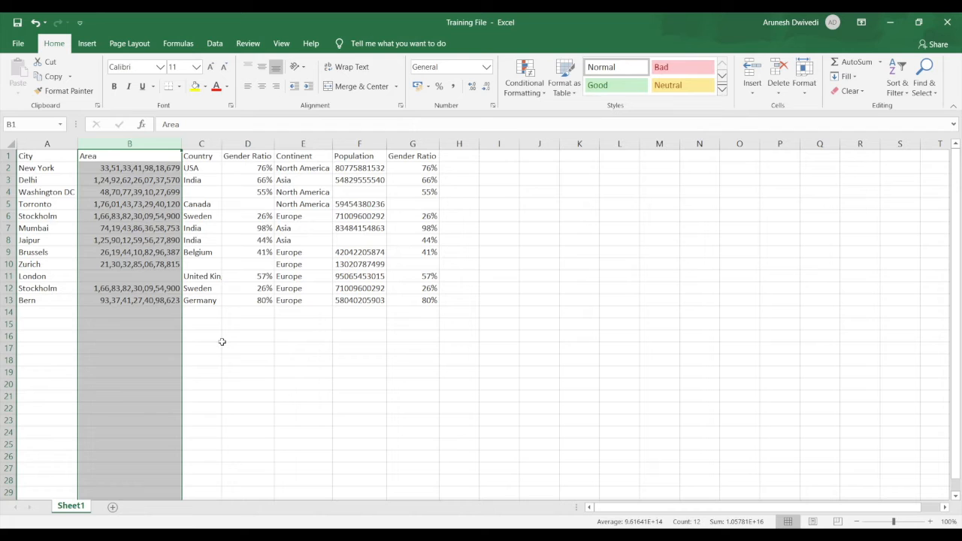
{"action": "key", "text": "Up"}
{"action": "key", "text": "Left"}
{"action": "key", "text": "Down"}
{"action": "key", "text": "Down"}
{"action": "key", "text": "Down"}
{"action": "key", "text": "Down"}
{"action": "key", "text": "Down"}
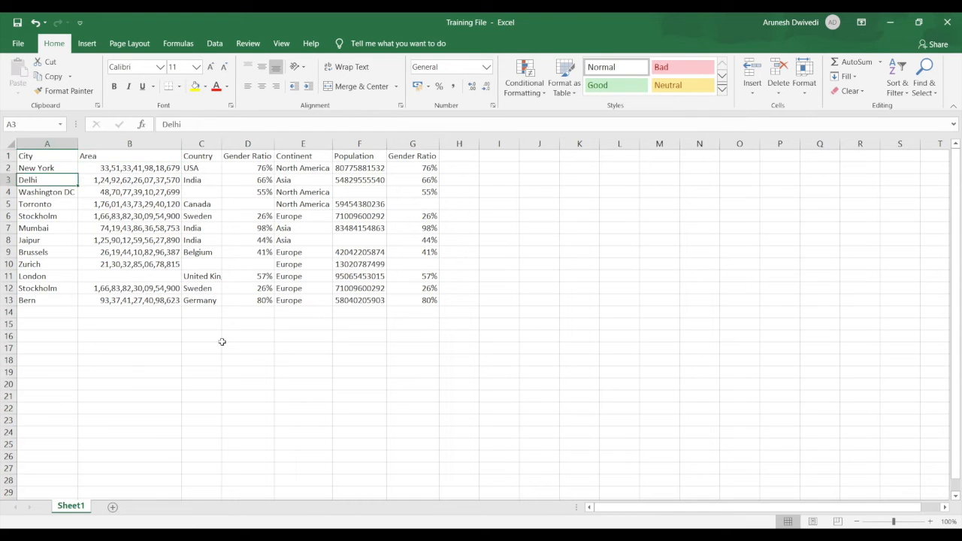
{"action": "key", "text": "Down"}
{"action": "key", "text": "Down"}
{"action": "key", "text": "Down"}
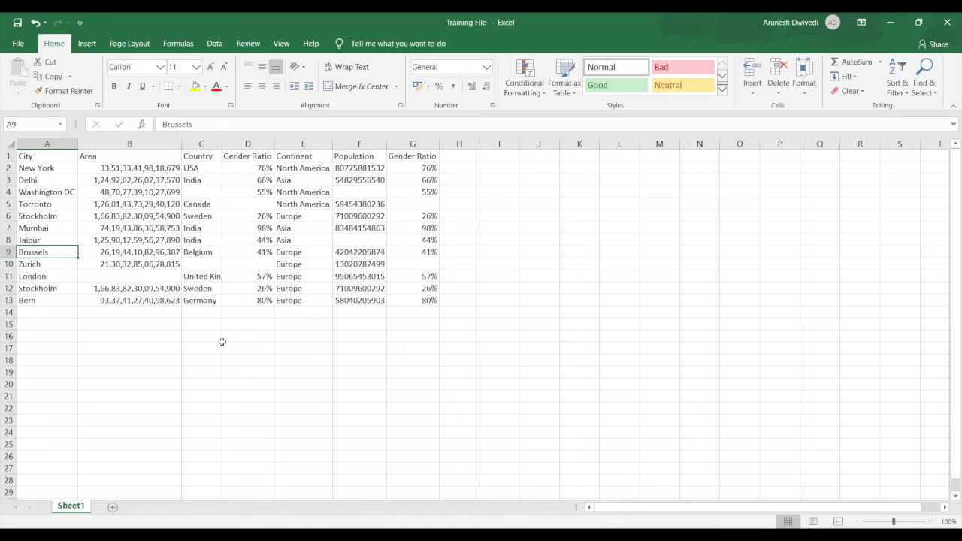
Cut the entire Brussels row, row 9
{"action": "key", "text": "shift+space"}
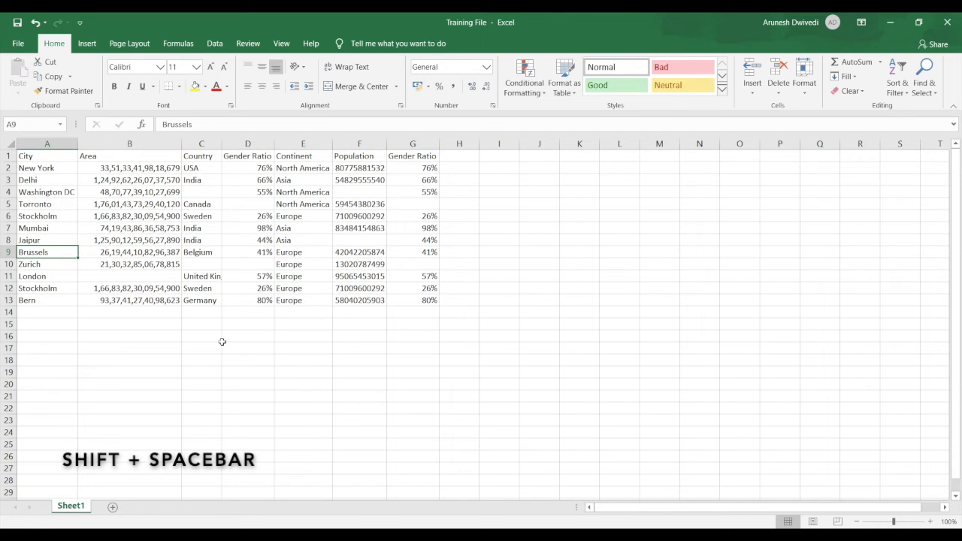
{"action": "key", "text": "shift+space"}
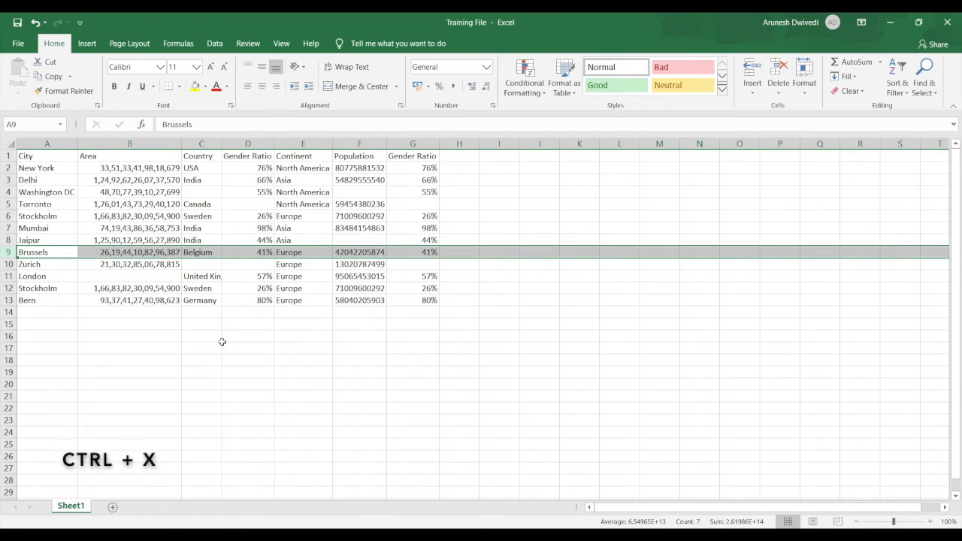
{"action": "key", "text": "ctrl+x"}
Insert the cut Brussels row above the Torronto row at row 5, and return to cell A1
{"action": "key", "text": "Up"}
{"action": "key", "text": "Up"}
{"action": "key", "text": "Up"}
{"action": "key", "text": "Up"}
{"action": "key", "text": "Up"}
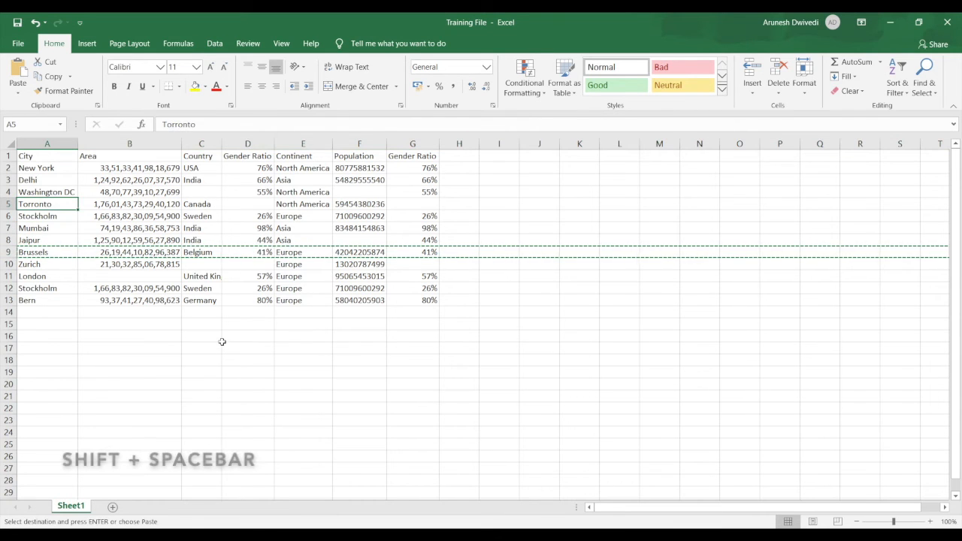
{"action": "key", "text": "Down"}
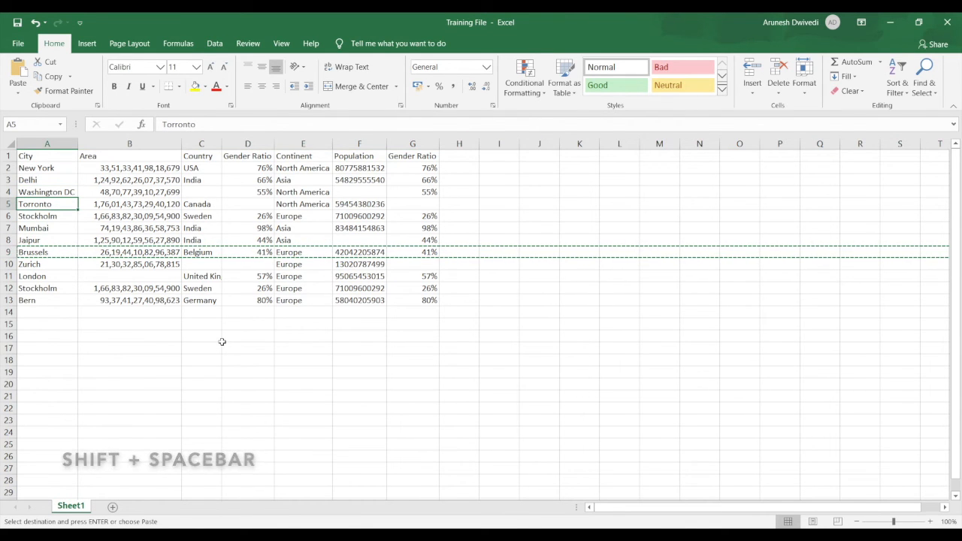
{"action": "key", "text": "shift+space"}
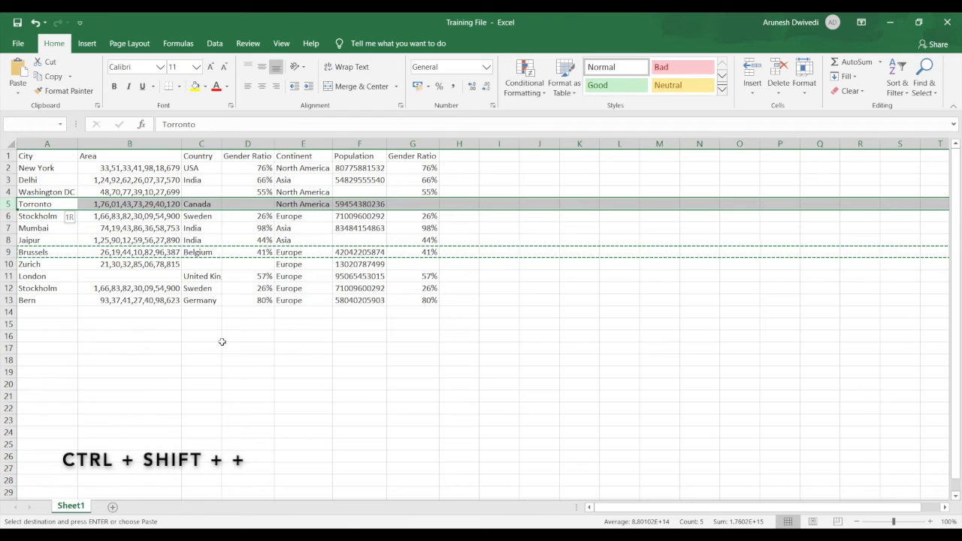
{"action": "key", "text": "ctrl+shift+plus"}
{"action": "key", "text": "ctrl+Home"}
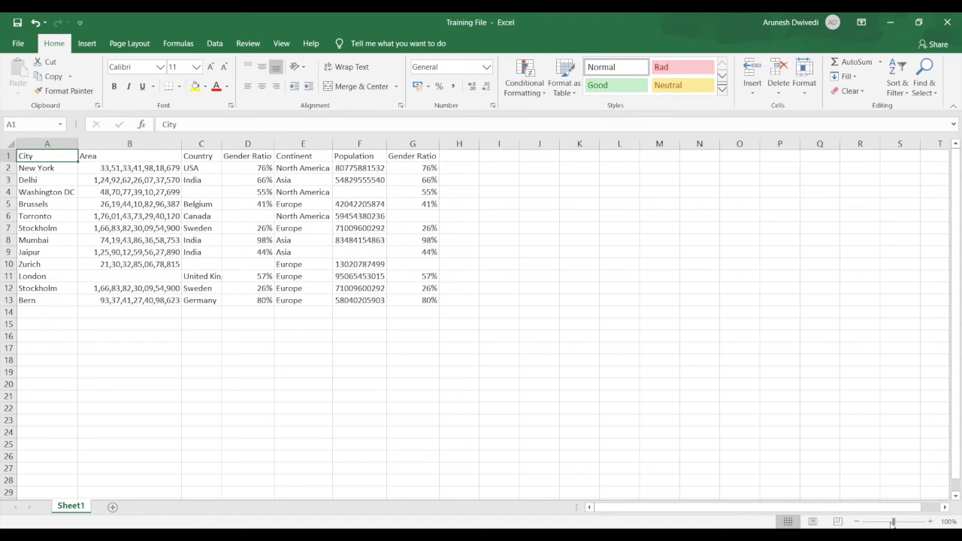
Zoom the worksheet in to 170%
{"action": "left_click", "coordinate": [932, 522]}
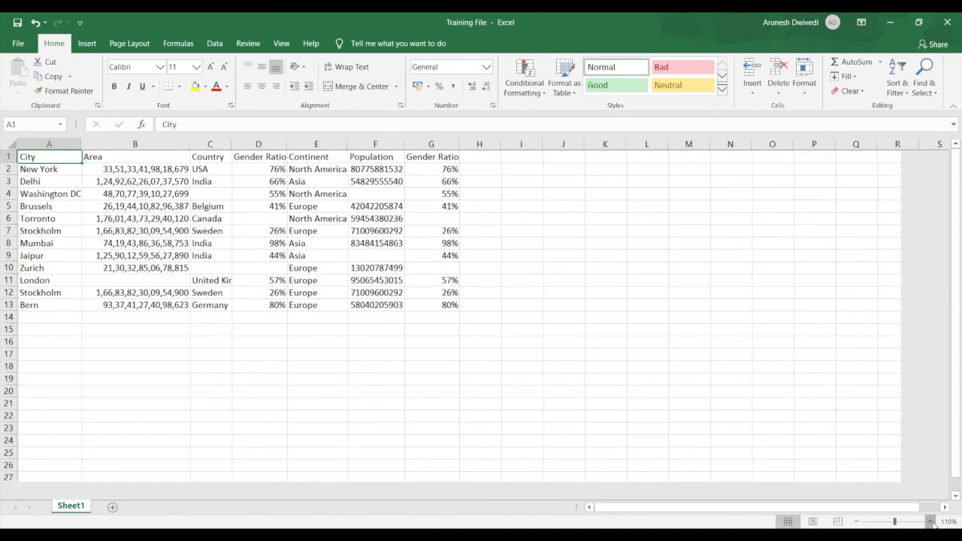
{"action": "left_click", "coordinate": [932, 521]}
{"action": "left_click", "coordinate": [932, 522]}
{"action": "left_click", "coordinate": [932, 521]}
{"action": "left_click", "coordinate": [932, 522]}
{"action": "left_click", "coordinate": [931, 522]}
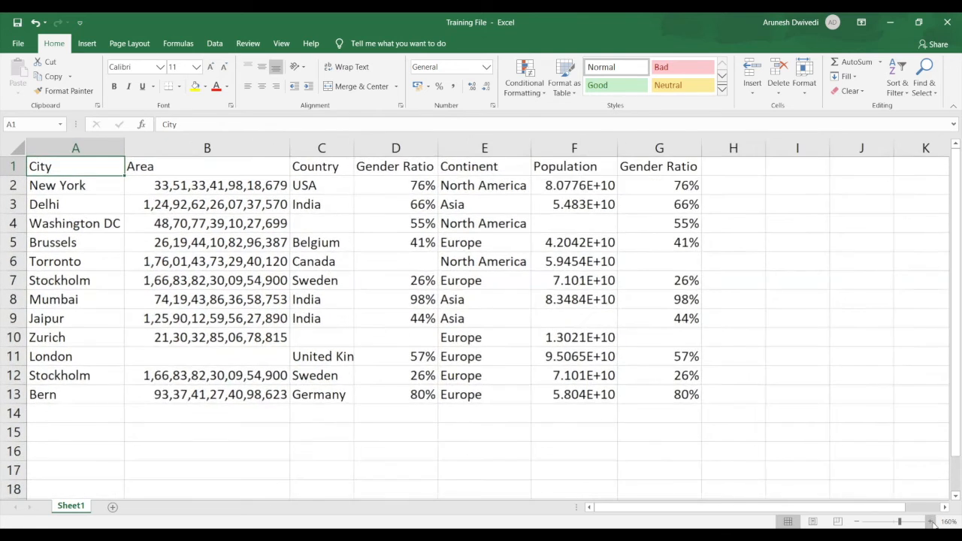
{"action": "left_click", "coordinate": [931, 522]}
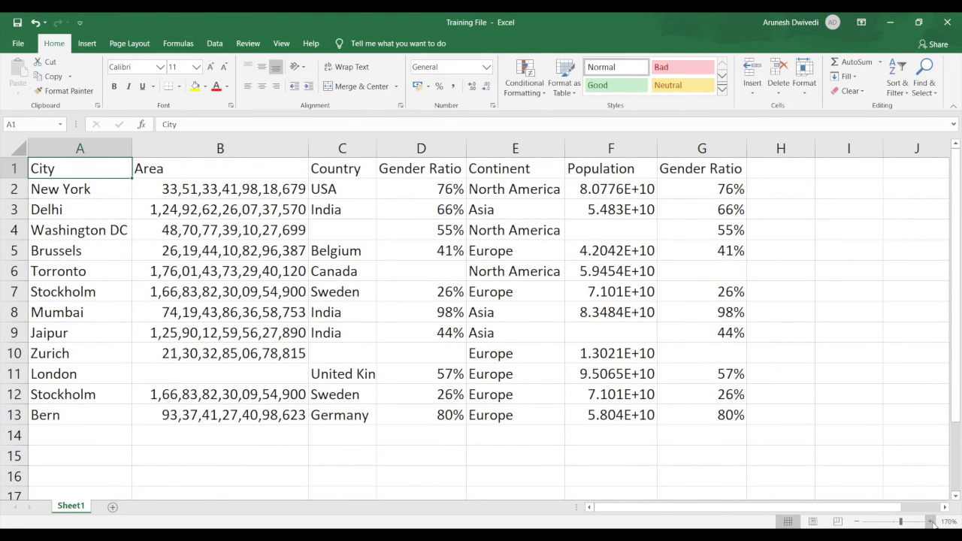
Zoom the worksheet out to 40% and bring the zoom level back up
{"action": "left_click", "coordinate": [856, 522]}
{"action": "left_click", "coordinate": [857, 522]}
{"action": "left_click", "coordinate": [856, 522]}
{"action": "left_click", "coordinate": [856, 522]}
{"action": "left_click", "coordinate": [856, 522]}
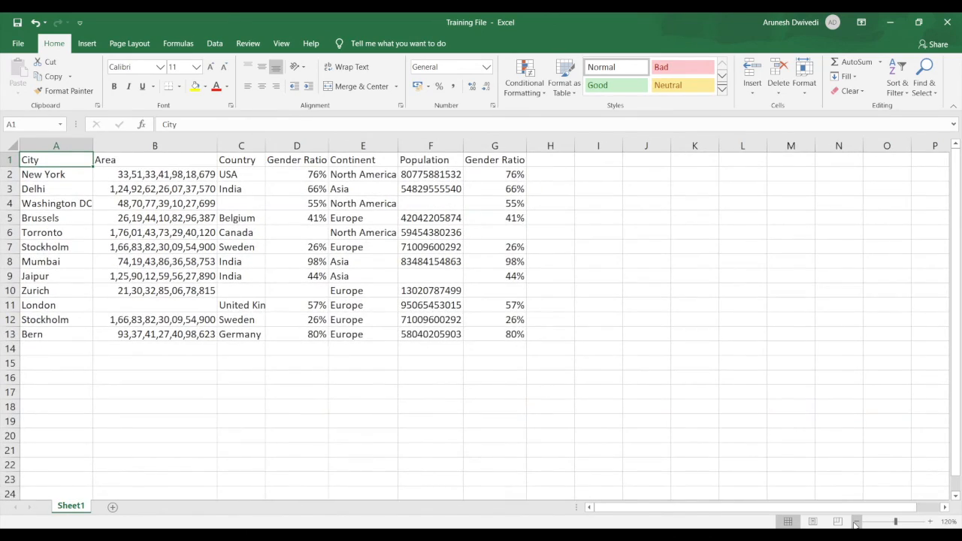
{"action": "left_click", "coordinate": [856, 522]}
{"action": "left_click", "coordinate": [856, 522]}
{"action": "left_click", "coordinate": [856, 522]}
{"action": "left_click", "coordinate": [856, 522]}
{"action": "left_click", "coordinate": [857, 522]}
{"action": "left_click", "coordinate": [856, 522]}
{"action": "left_click", "coordinate": [856, 522]}
{"action": "left_click", "coordinate": [857, 521]}
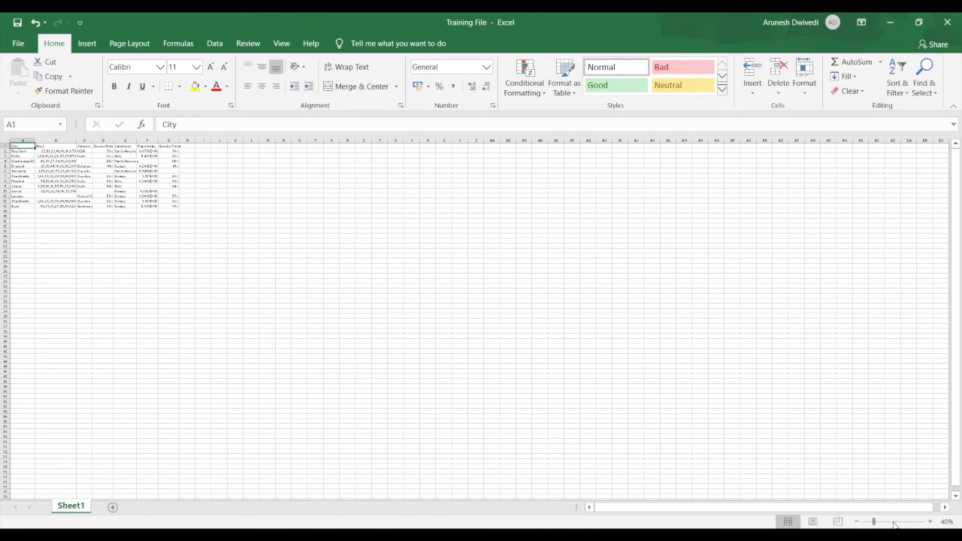
{"action": "left_click", "coordinate": [895, 522]}
{"action": "left_click", "coordinate": [897, 522]}
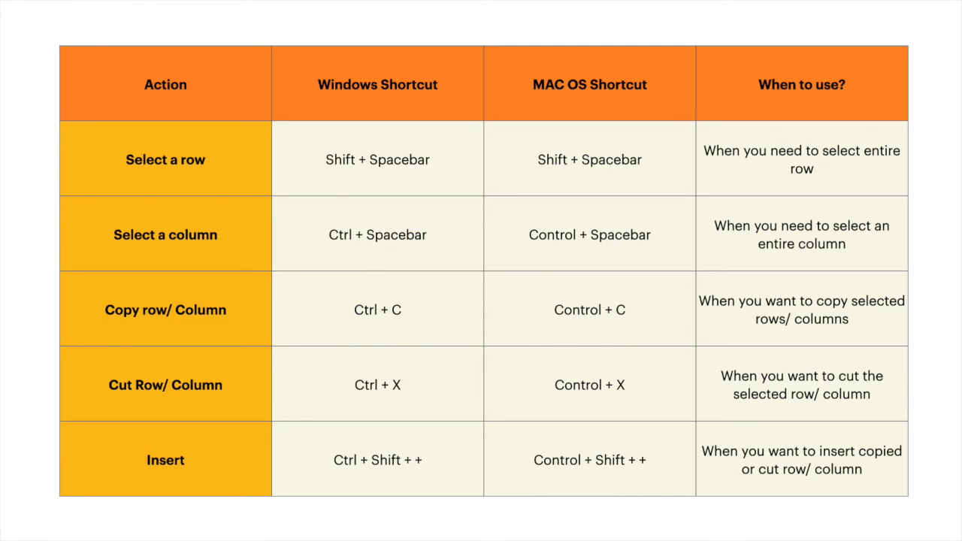